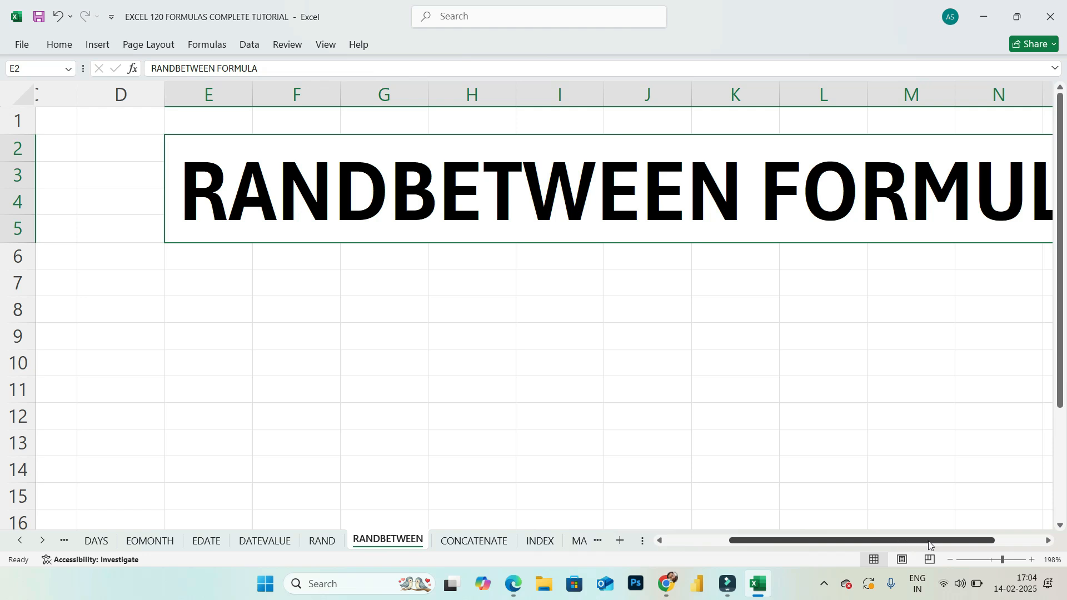
- Enter the formula =RANDBETWEEN(10,200) in cell H8
click(477, 300)
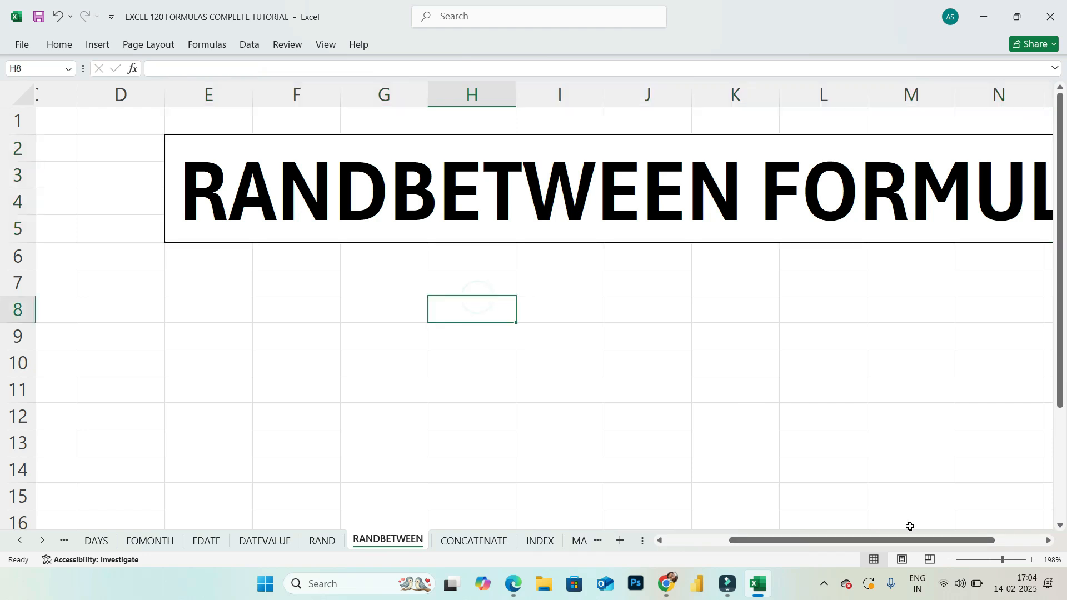
scroll(762, 400, up, 1)
text(=RANDB)
key(Tab)
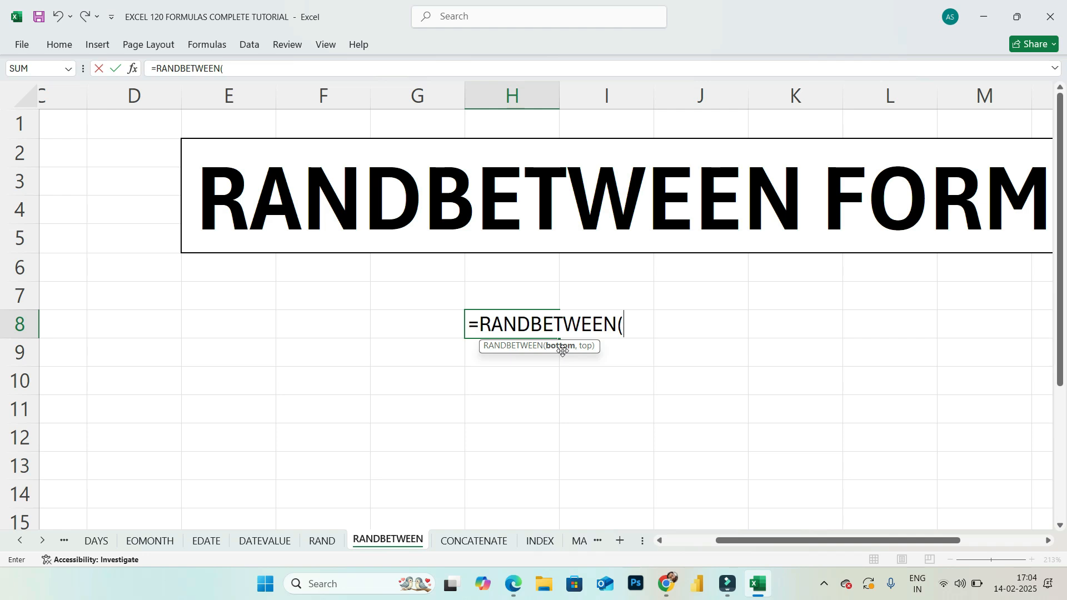
text(10,200))
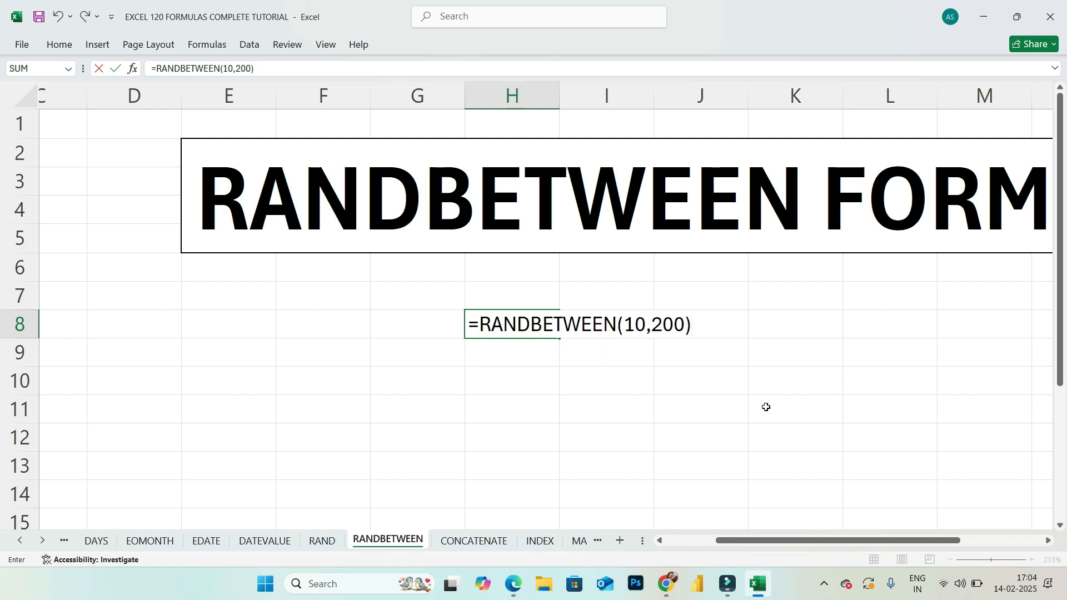
key(ctrl+Return)
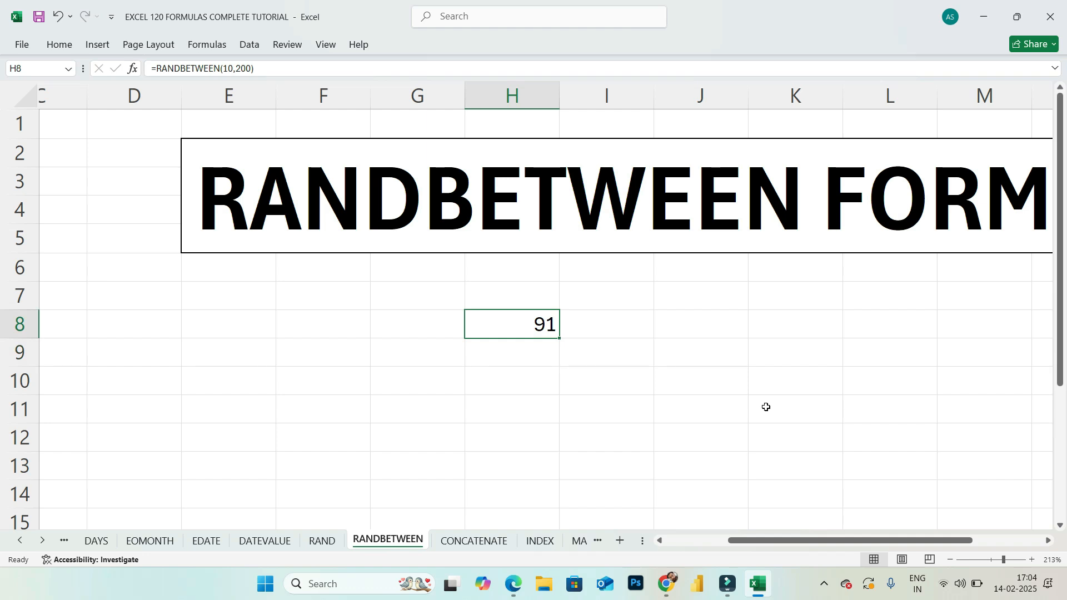
- Re-enter the unchanged formula in H8 three times to generate new random numbers, keeping H8 selected
key(F2)
key(Return)
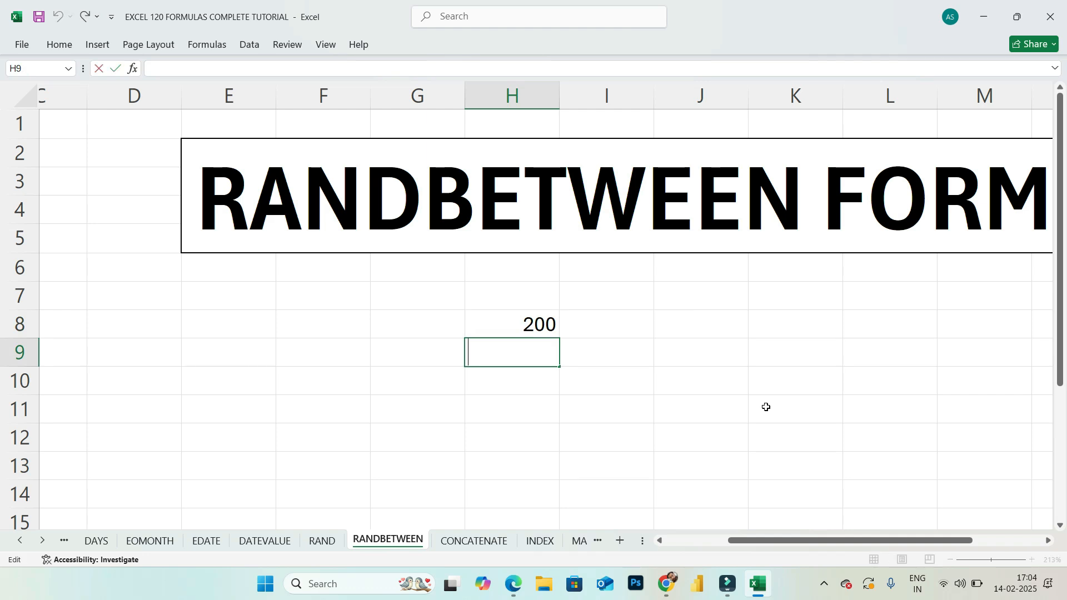
key(Up)
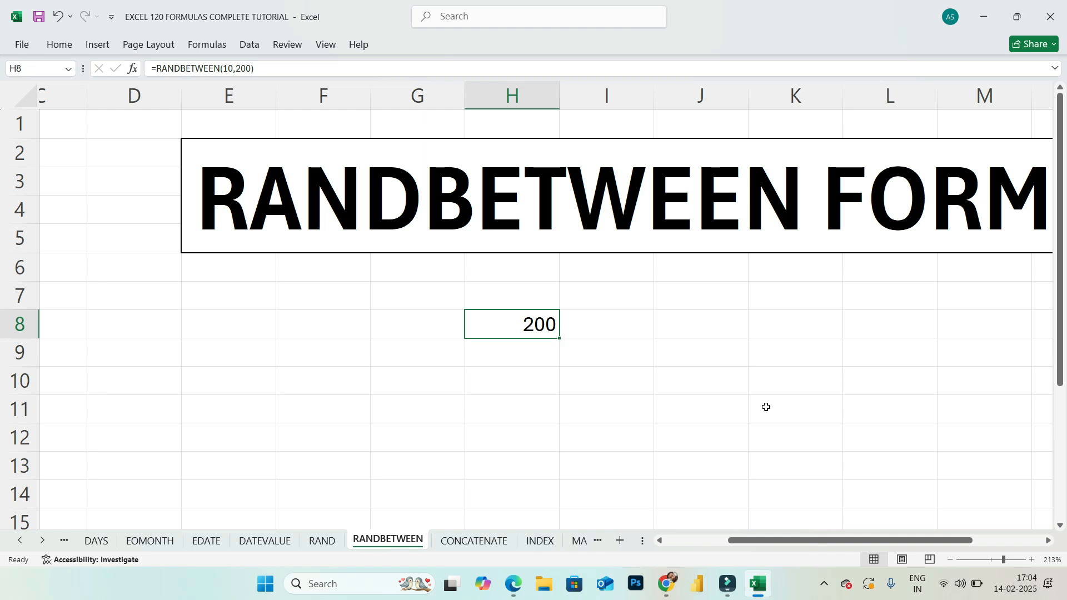
key(F2)
key(Return)
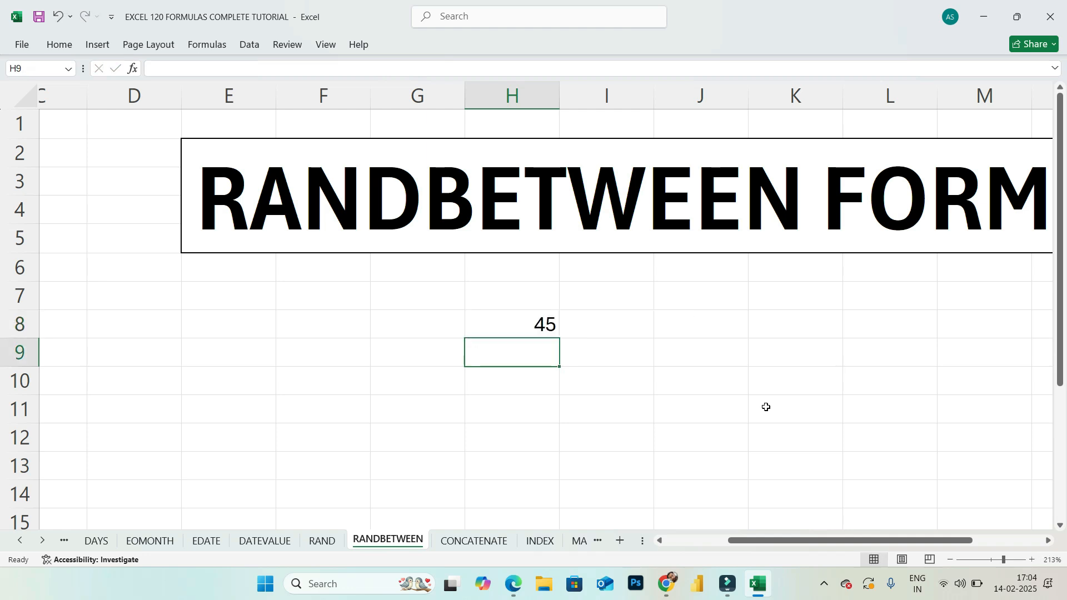
key(Up)
key(F2)
key(Return)
key(Up)
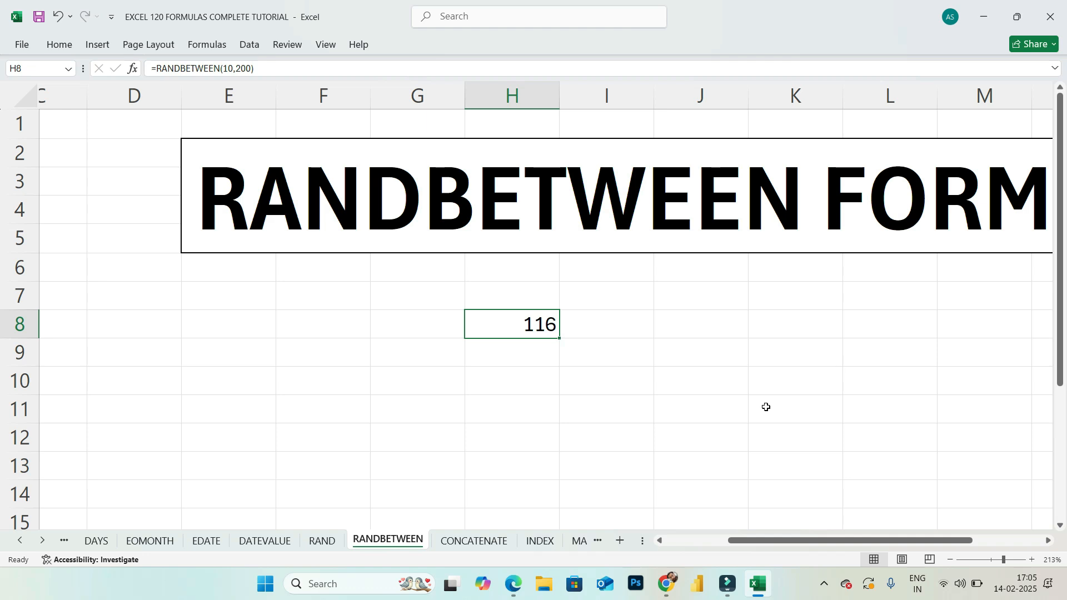
- Copy H8 and paste it over itself with Paste Special as Values, replacing the formula with a fixed number
key(ctrl+c)
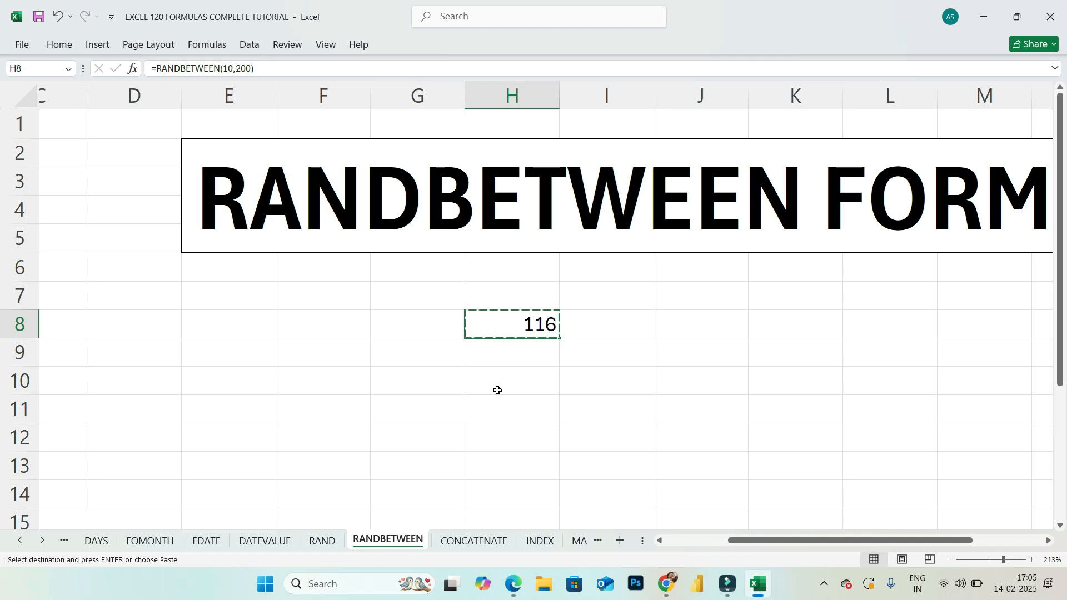
key(ctrl+alt+v)
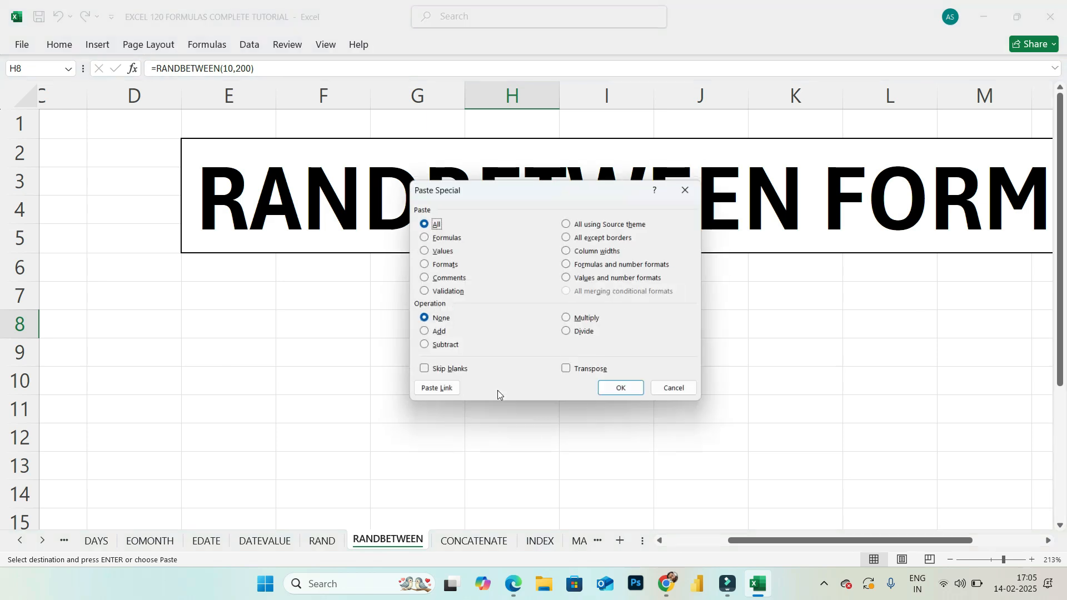
click(440, 250)
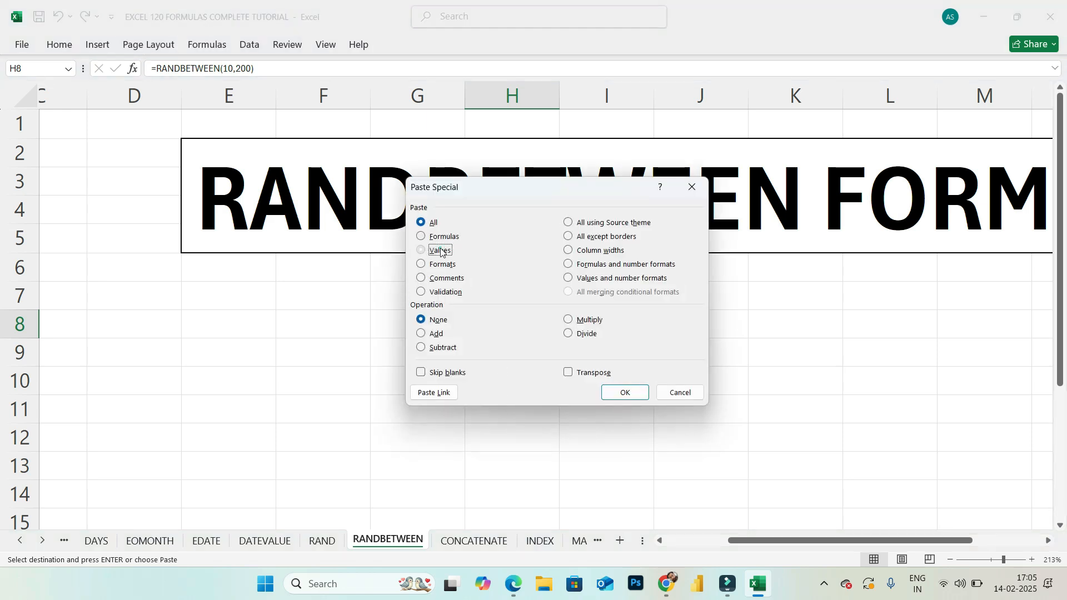
click(625, 392)
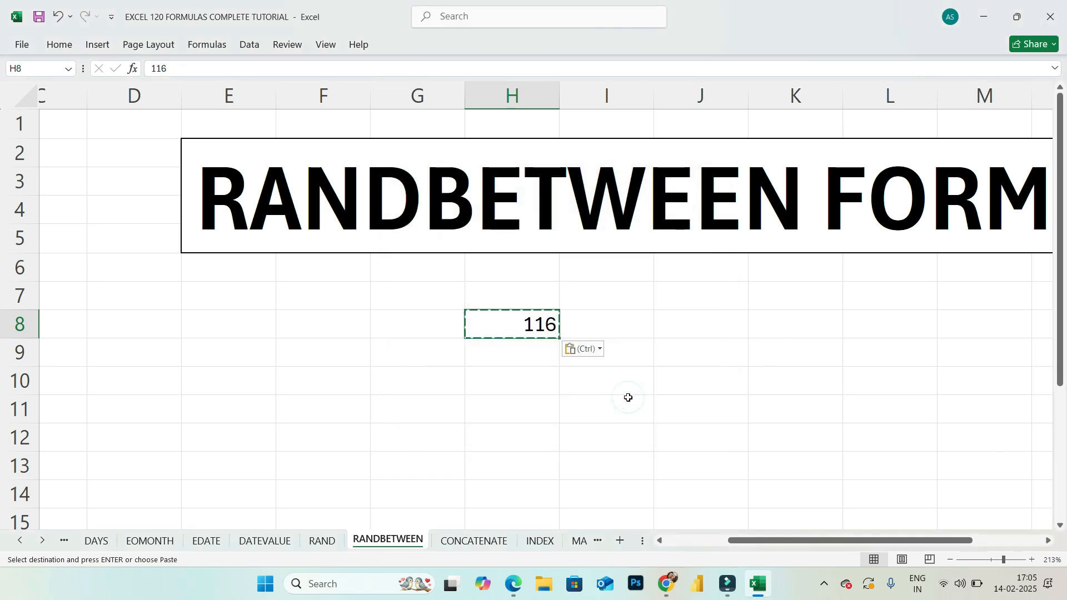
key(Escape)
click(601, 324)
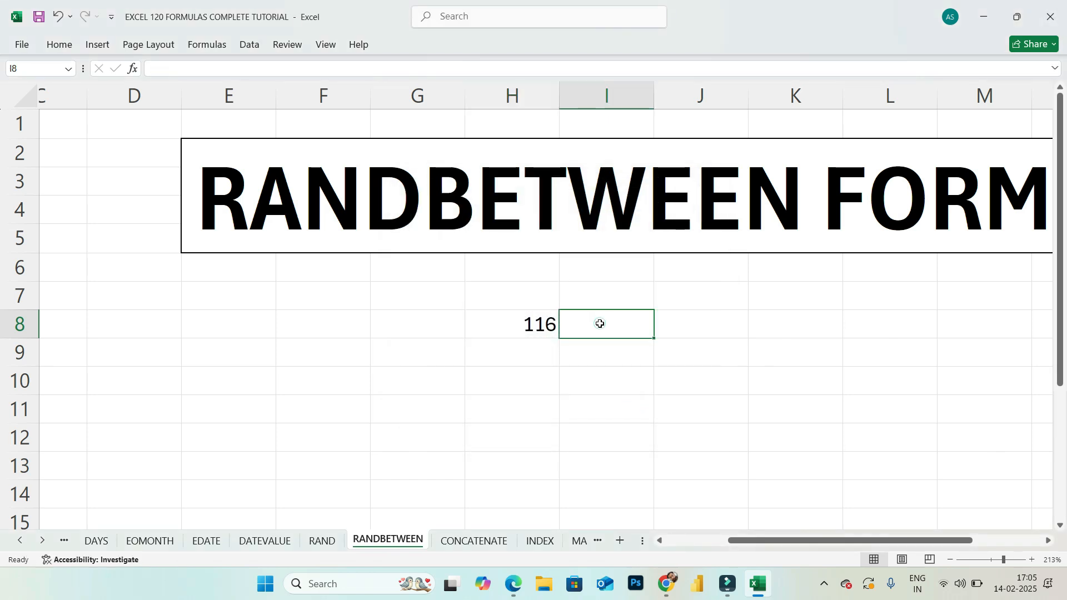
- Clear the fixed number from cell H8
click(511, 324)
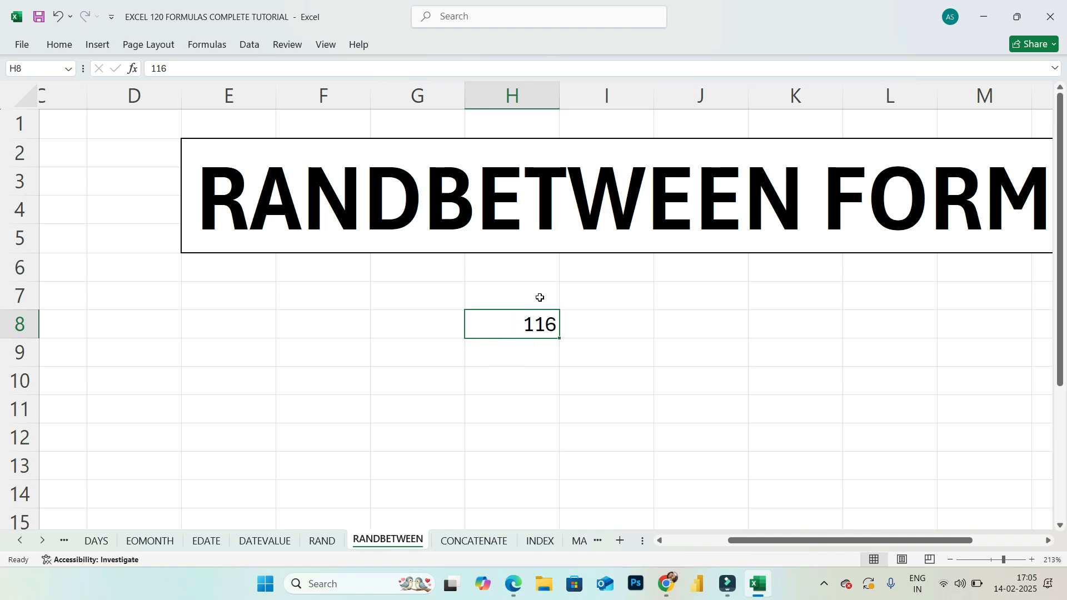
click(607, 331)
click(551, 328)
key(Delete)
- Fill the range G8:J13 with the formula =RANDBETWEEN(100,400) in one entry
drag(419, 322, 672, 466)
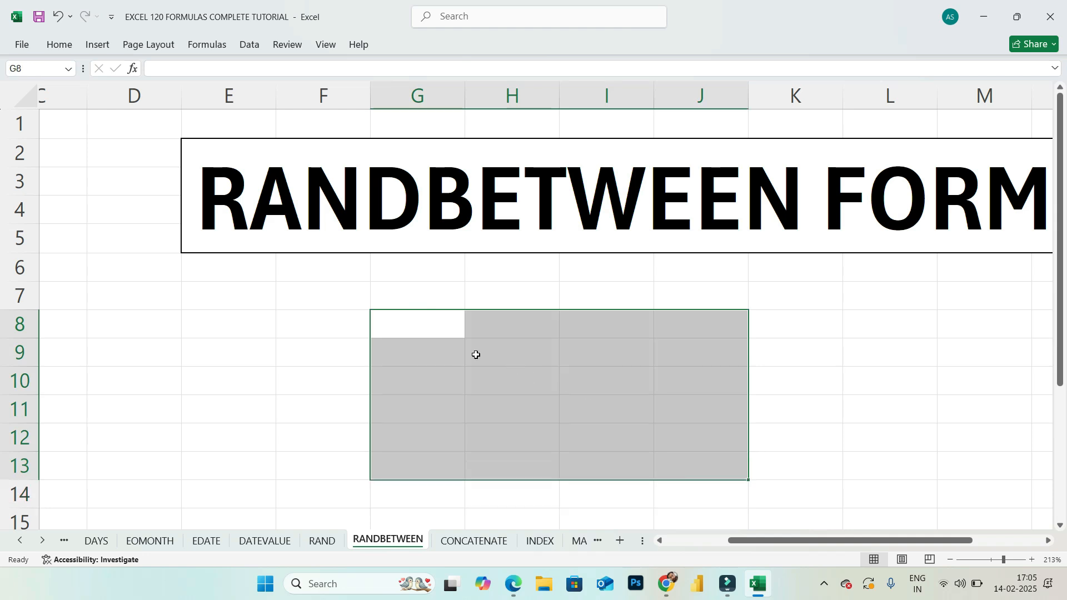
click(445, 315)
drag(393, 319, 683, 460)
text(=RAND)
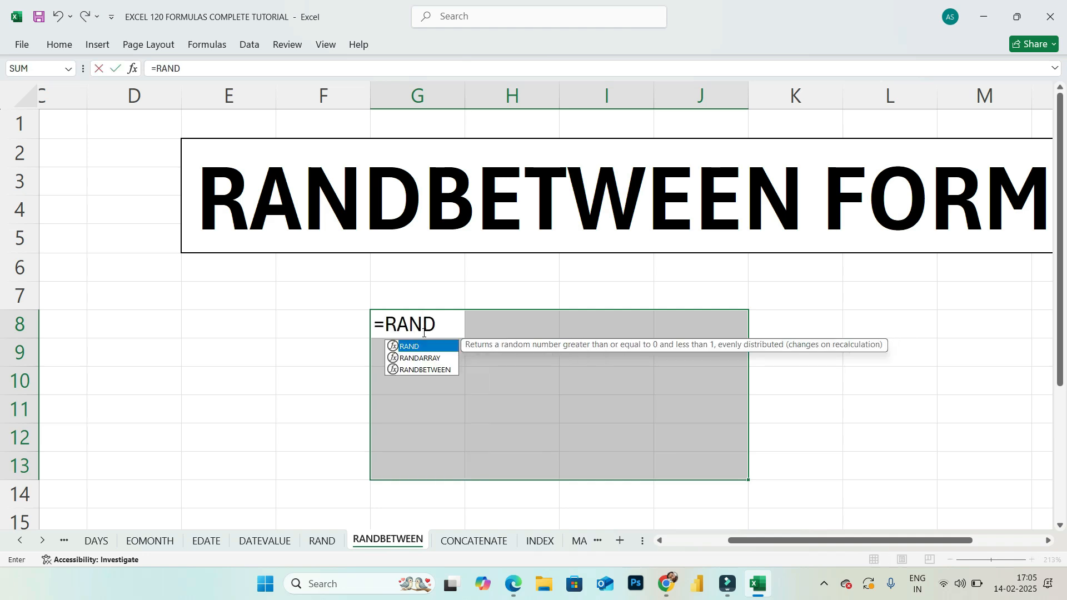
key(Down)
key(Down)
key(Tab)
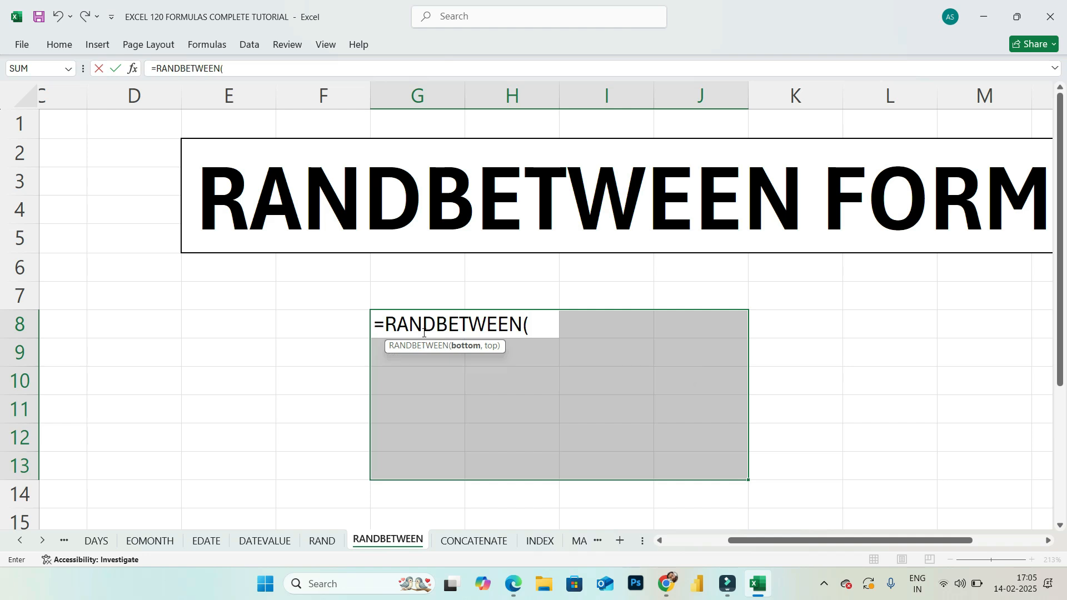
text(100)
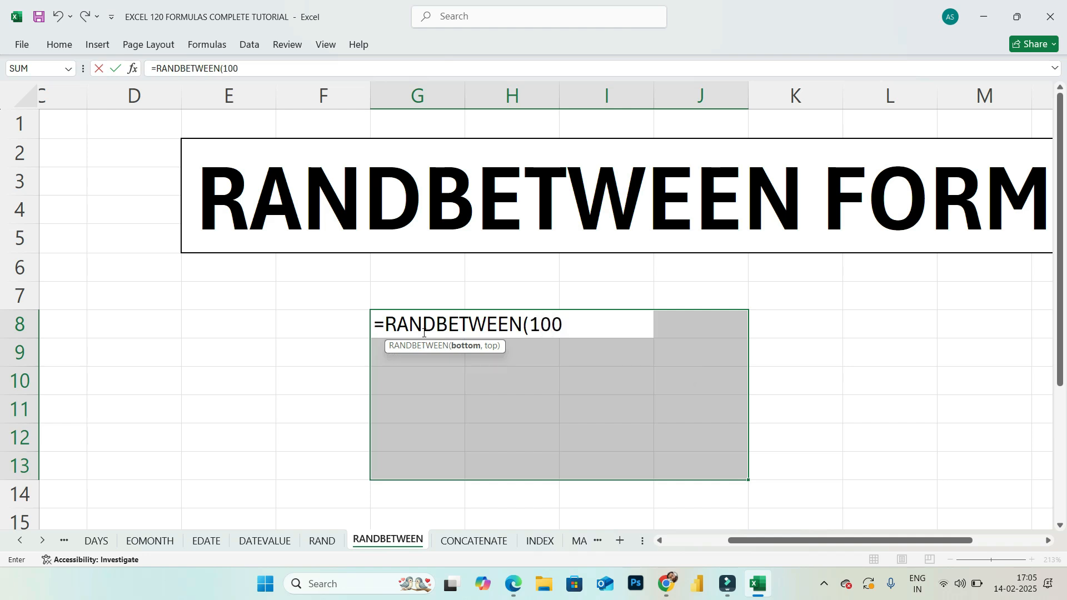
text(,400))
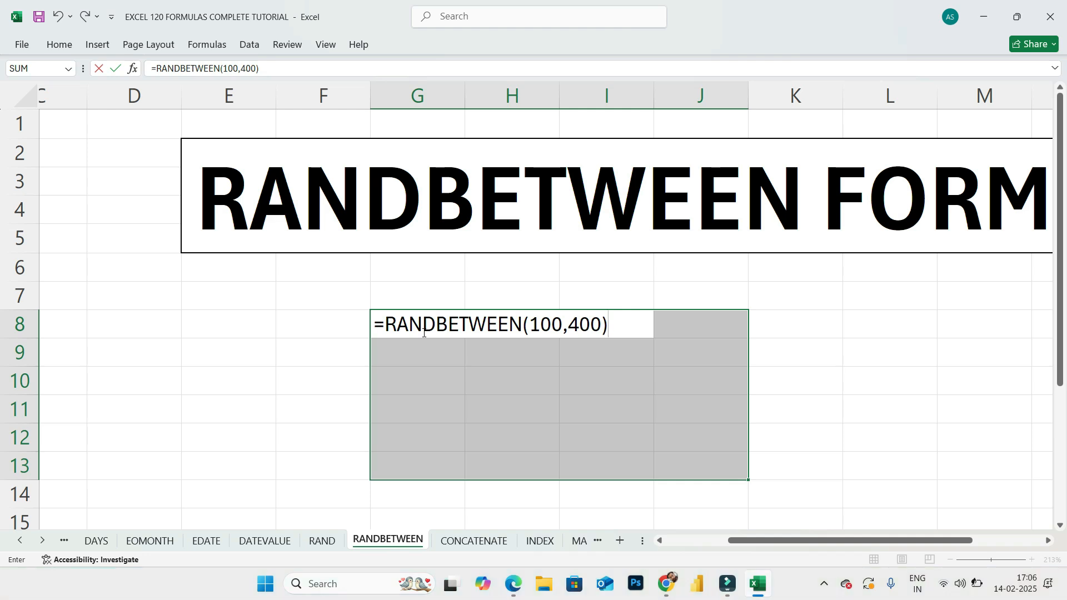
key(ctrl+Return)
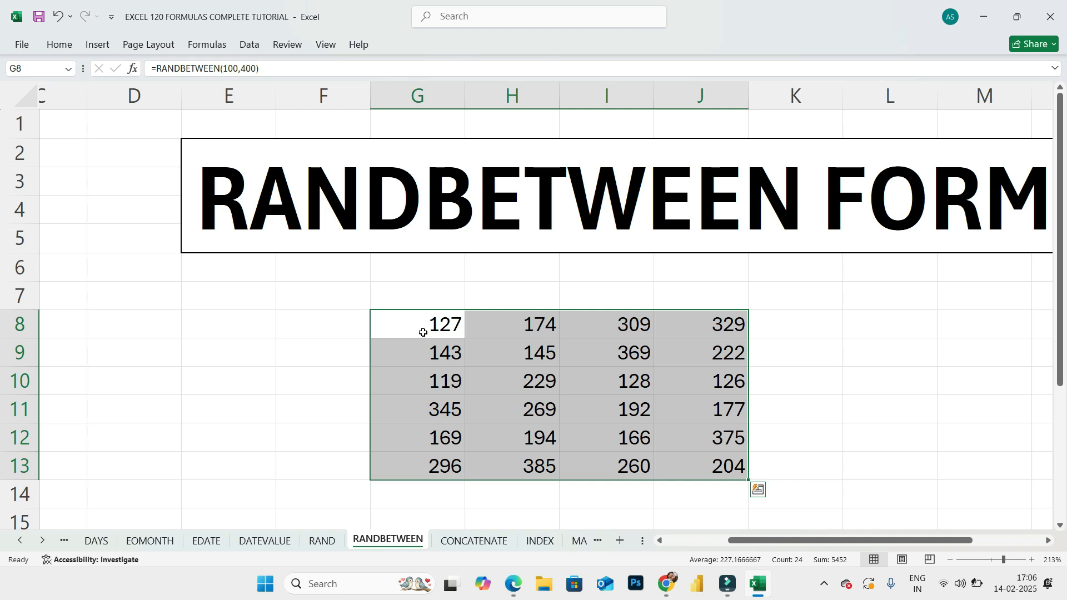
- Re-enter the unchanged formula in G8 to regenerate the random numbers throughout G8:J13
key(XF86MonBrightnessUp)
key(F2)
key(Return)
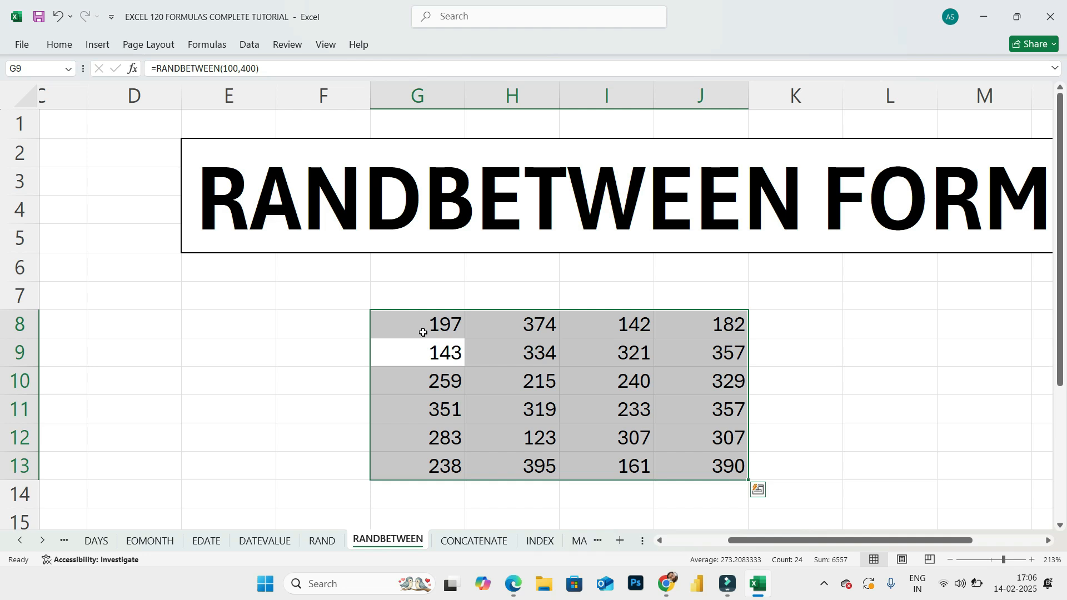
- Copy G8:J13 and paste it over itself with Paste Special as Values, then deselect the range
key(ctrl+c)
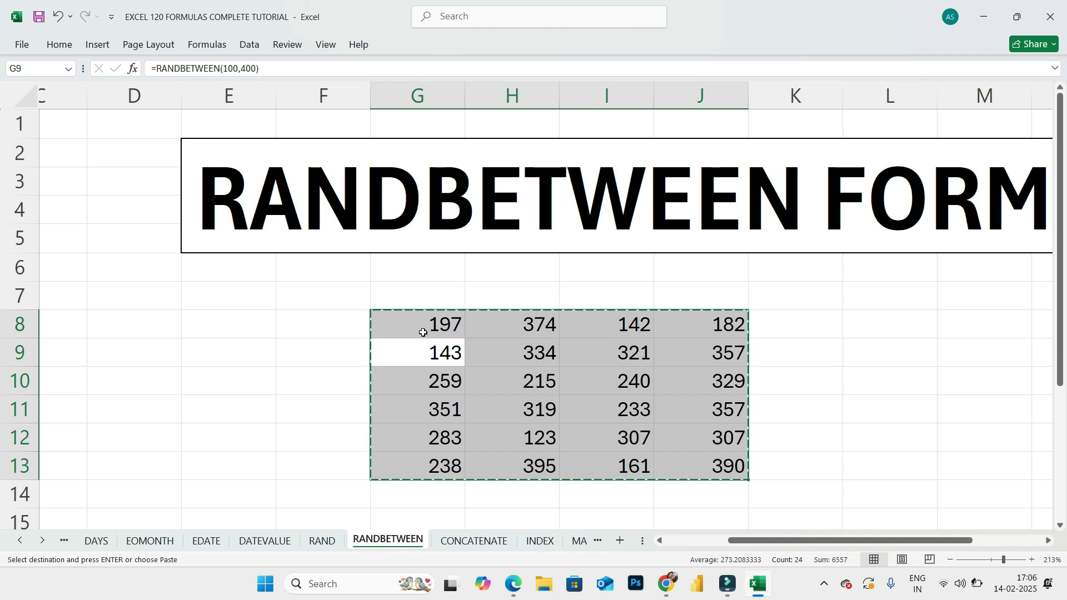
key(ctrl+alt+v)
click(439, 251)
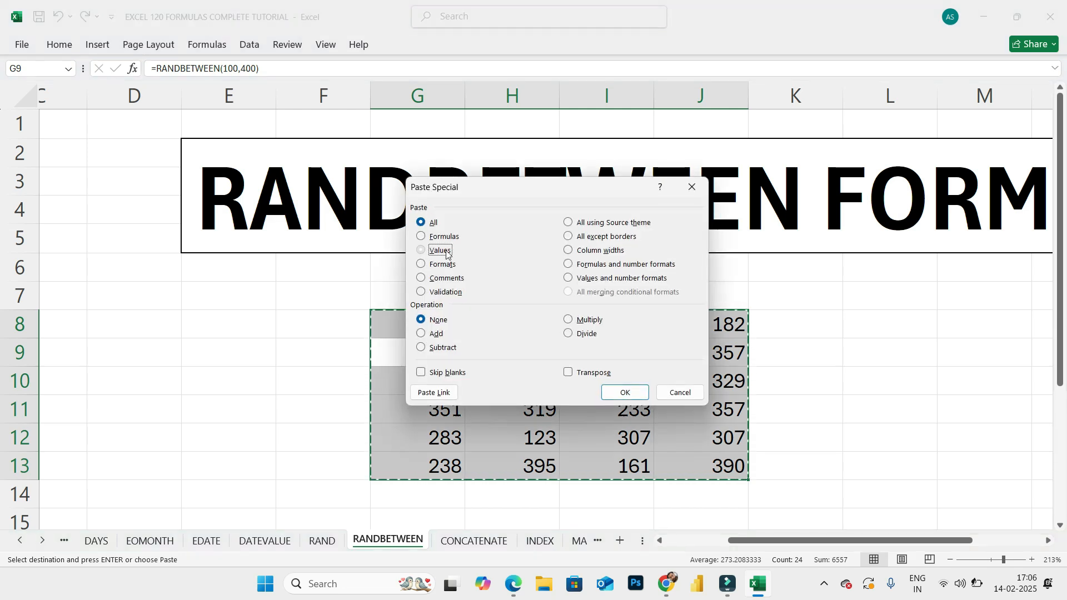
click(629, 394)
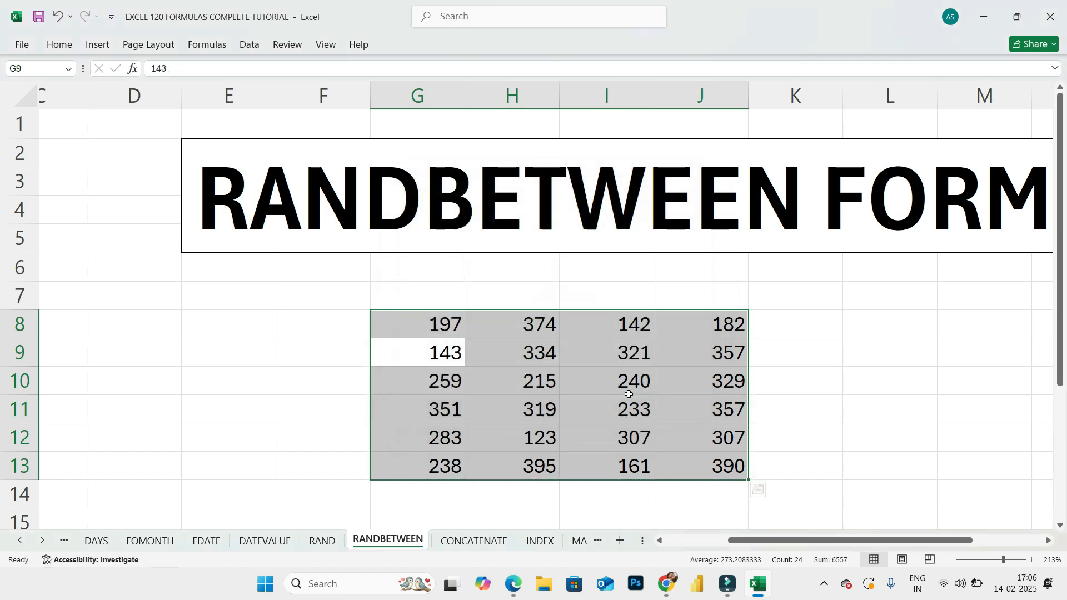
click(789, 351)
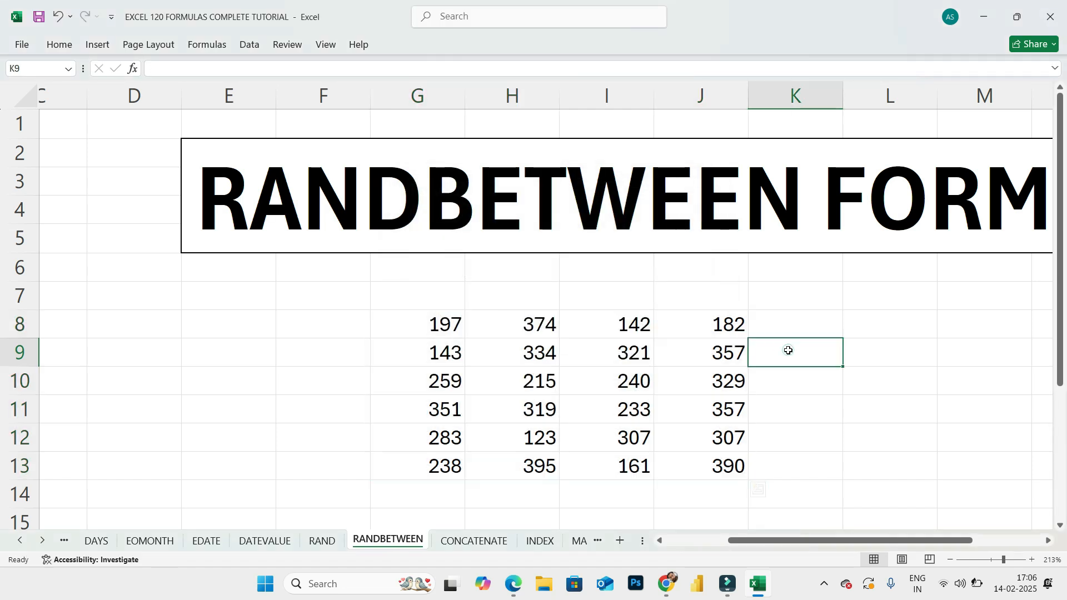
click(867, 351)
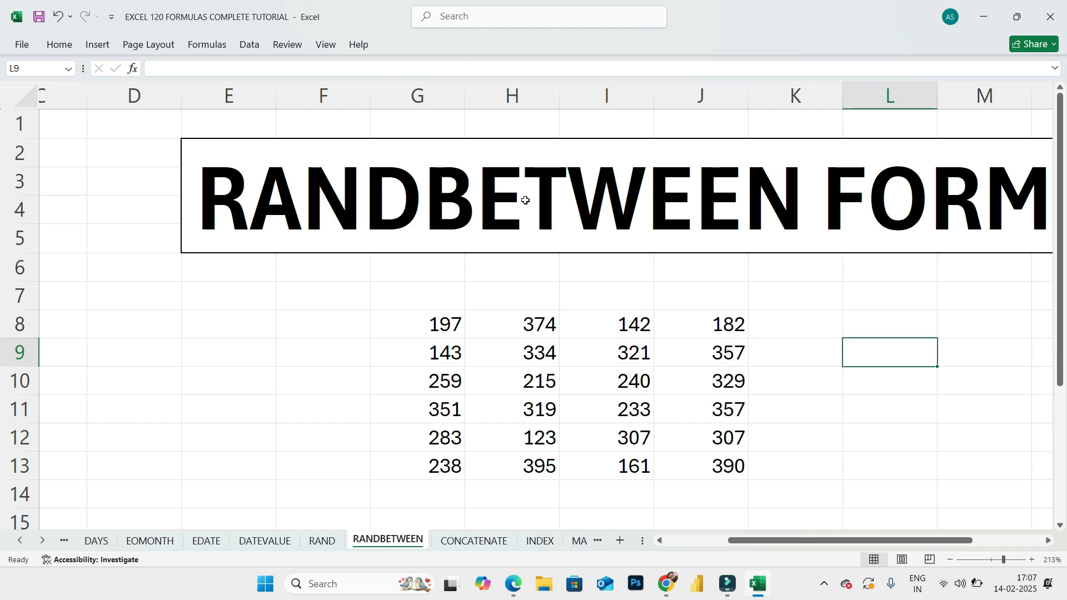
click(264, 341)
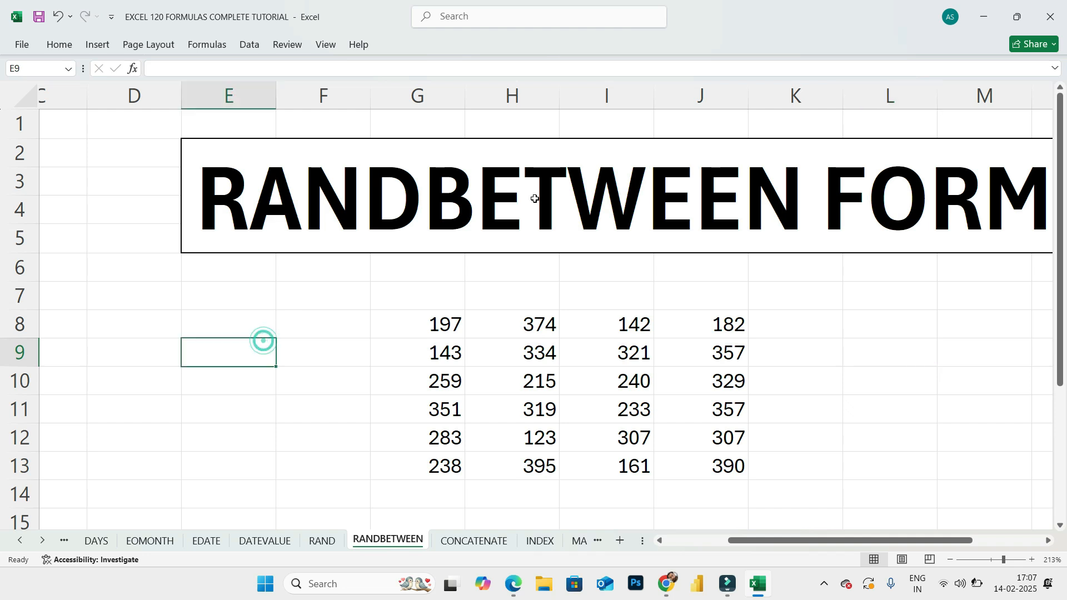